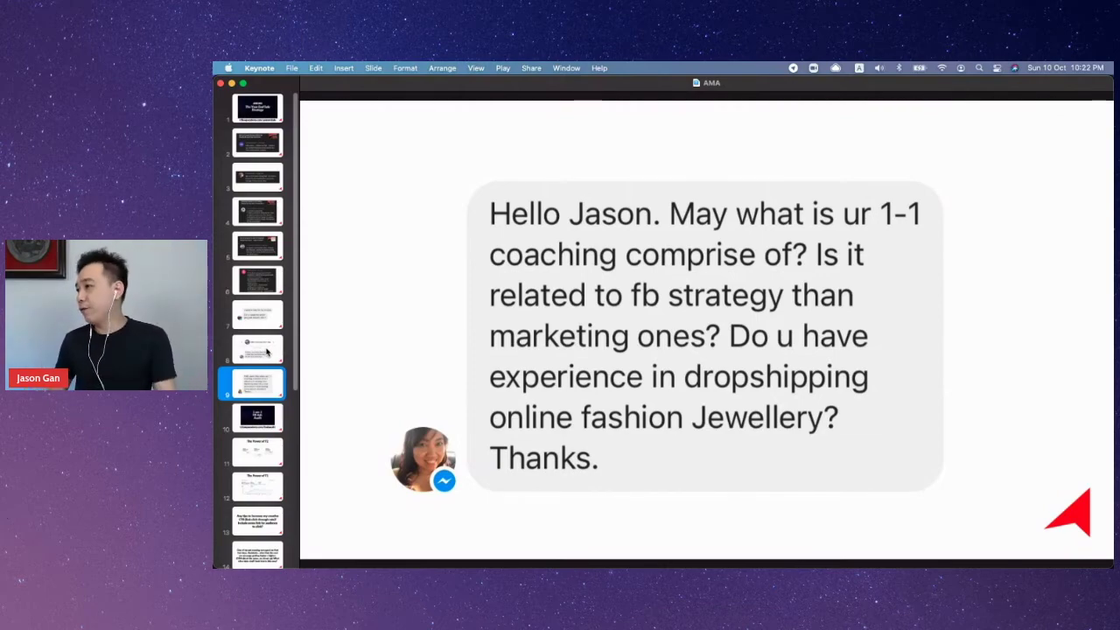
Switch from the Keynote coaching-question slide to the Tribeup Academy website
key(super+Tab)
Bring focus to the Tribeup Academy courses page showing the $37 Facebook ads challenge
click(835, 275)
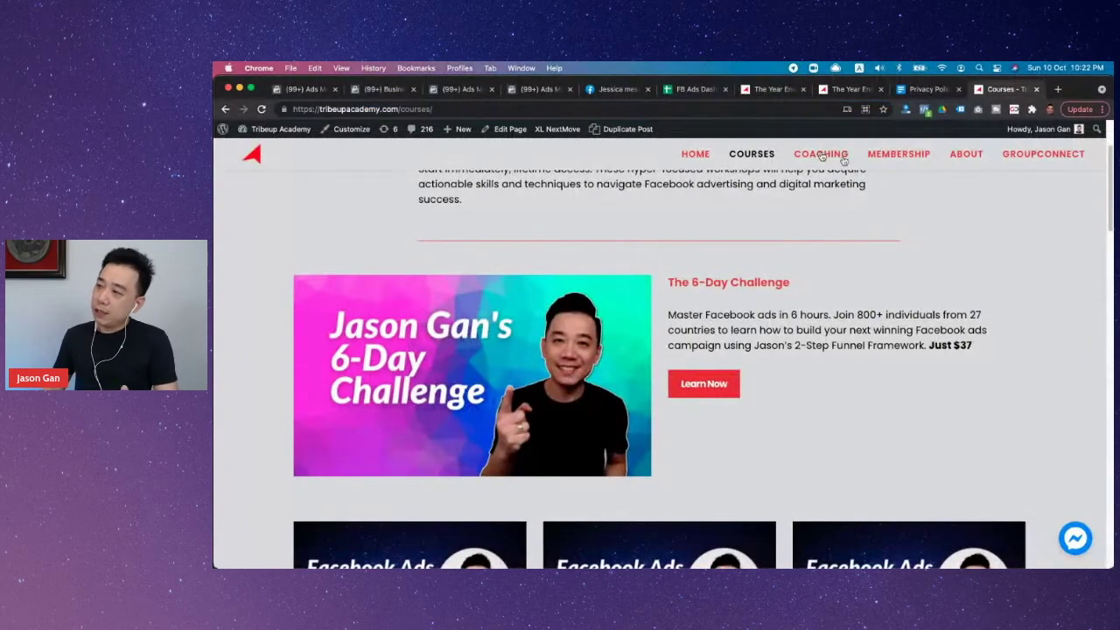